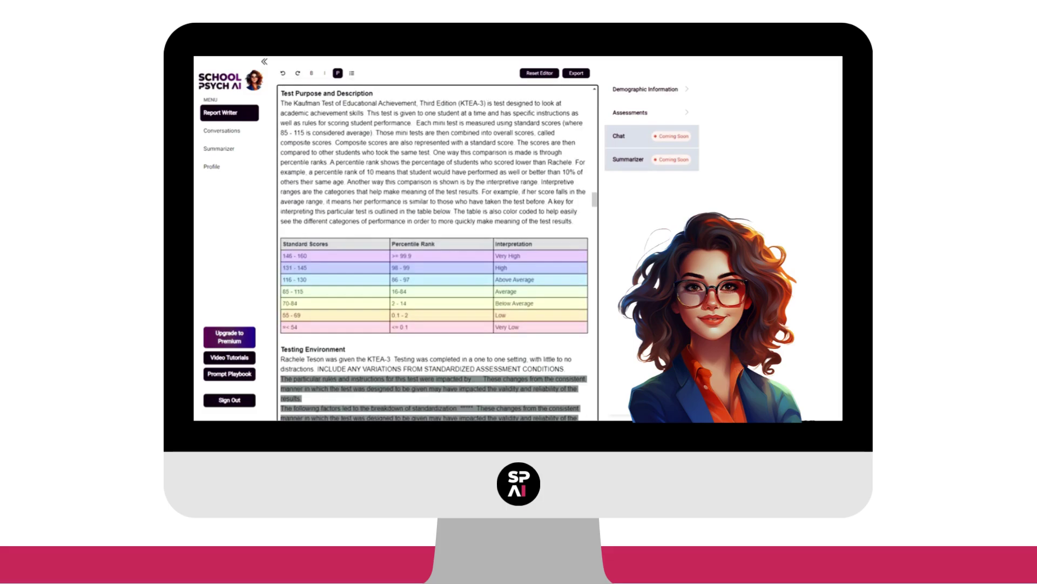
# - Enter the WISC-V subtest and composite scores (10, 100, 9, 9, 90 … 6, 60) and Full Scale IQ 75
pyautogui.scroll(-3, 438, 248)
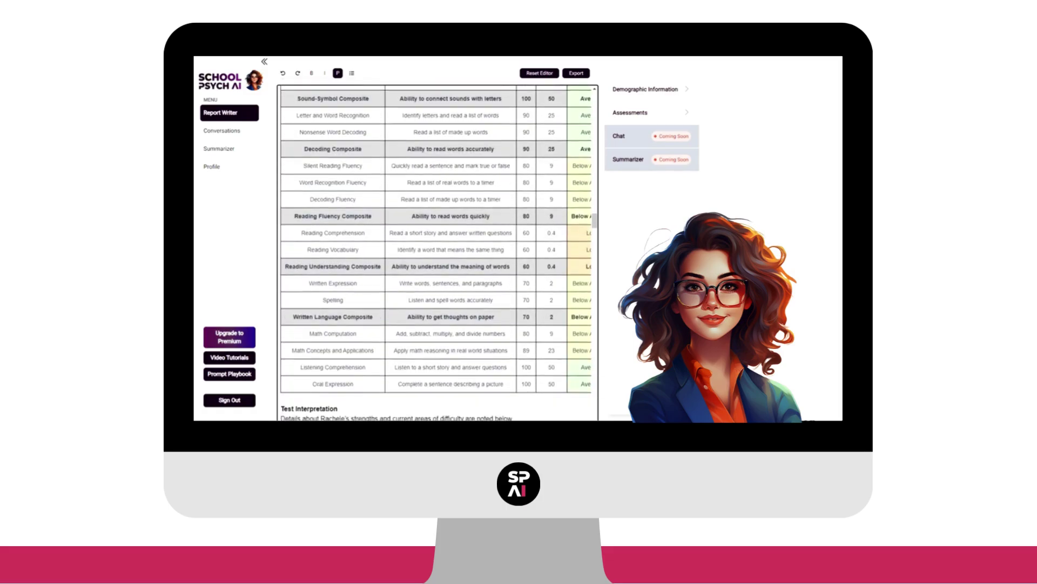
pyautogui.scroll(-20, 437, 251)
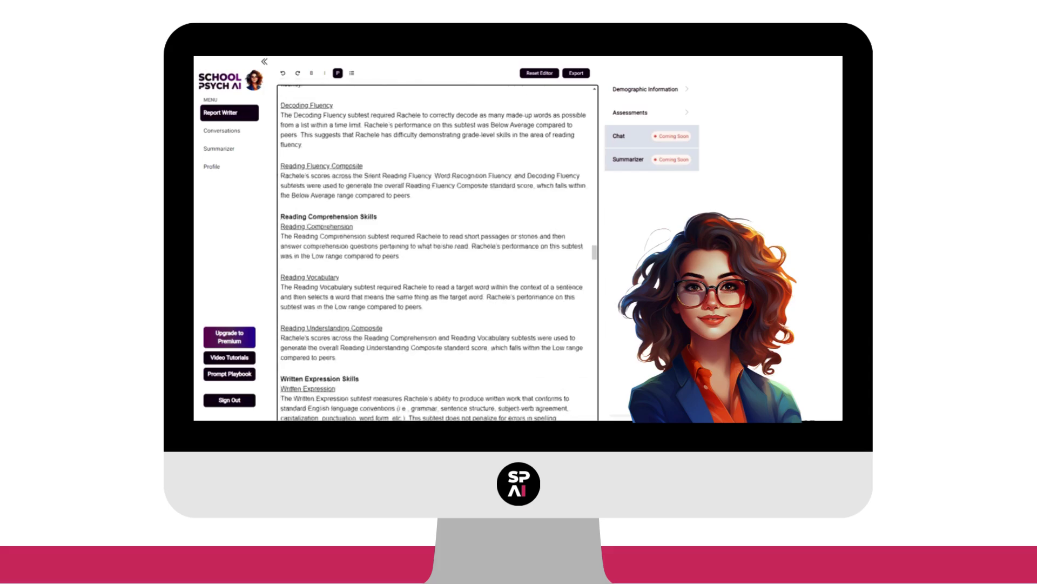
pyautogui.scroll(-10, 438, 251)
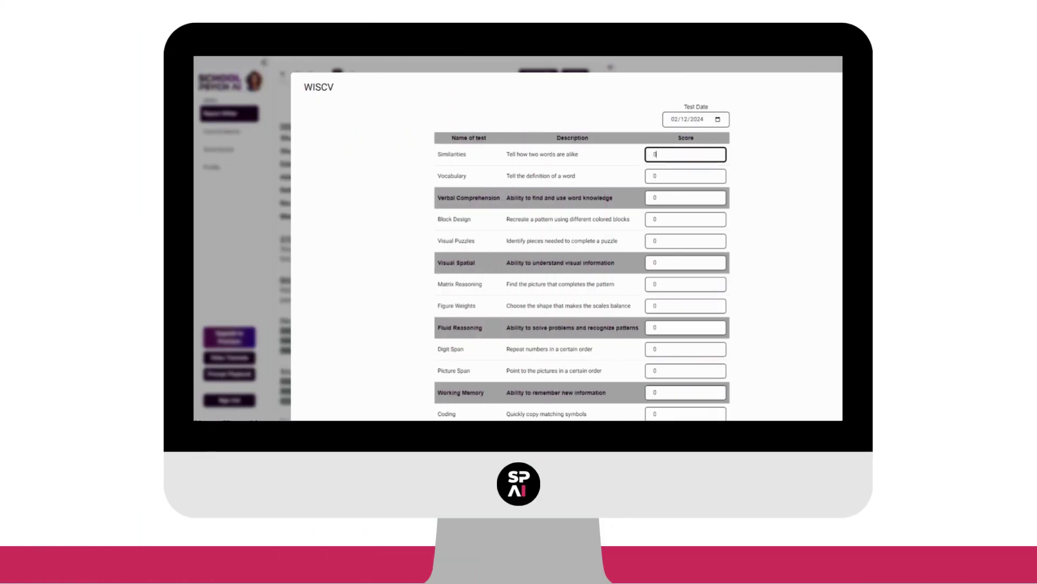
pyautogui.press('Tab')
pyautogui.write('10')
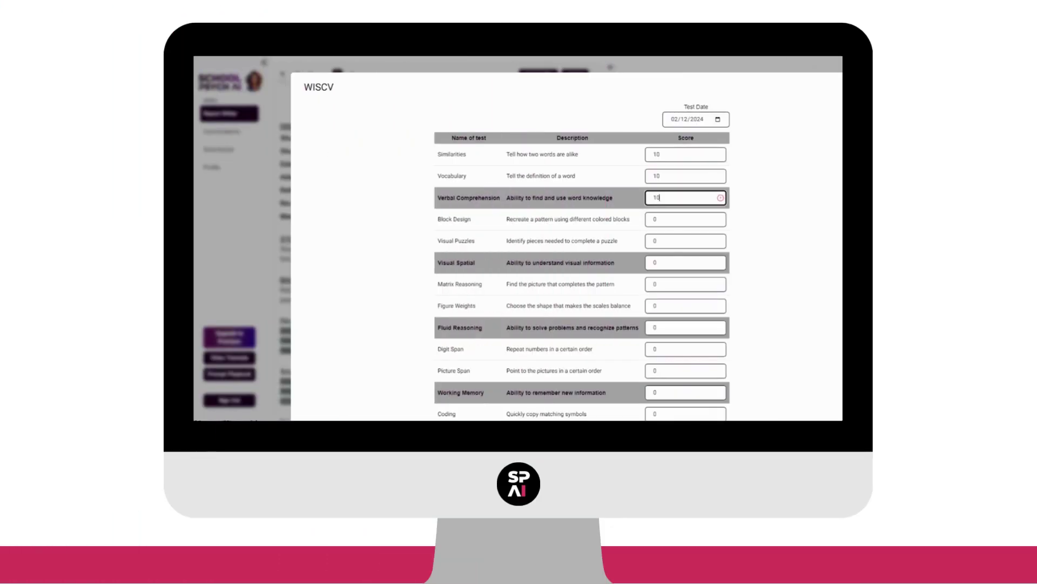
pyautogui.write('\t100\t9\t9\t90\t8\t8\t80\t7\t7\t70\t6\t6\t60')
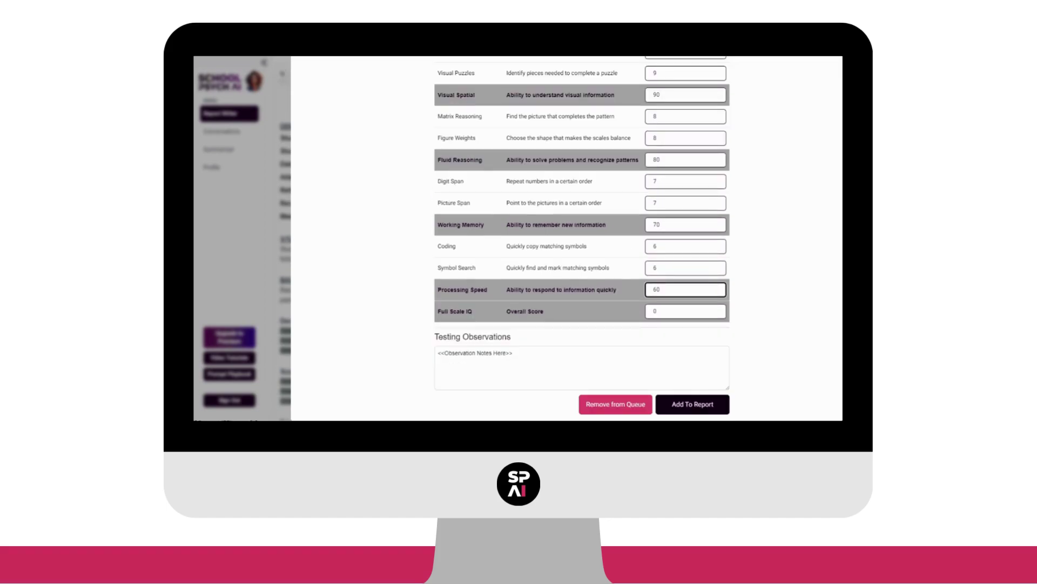
pyautogui.press('Tab')
pyautogui.write('75')
# - Replace the Testing Observations placeholder with 'Testing observations can go here! I can customize however I like.'
pyautogui.press('Tab')
pyautogui.tripleClick(503, 358)
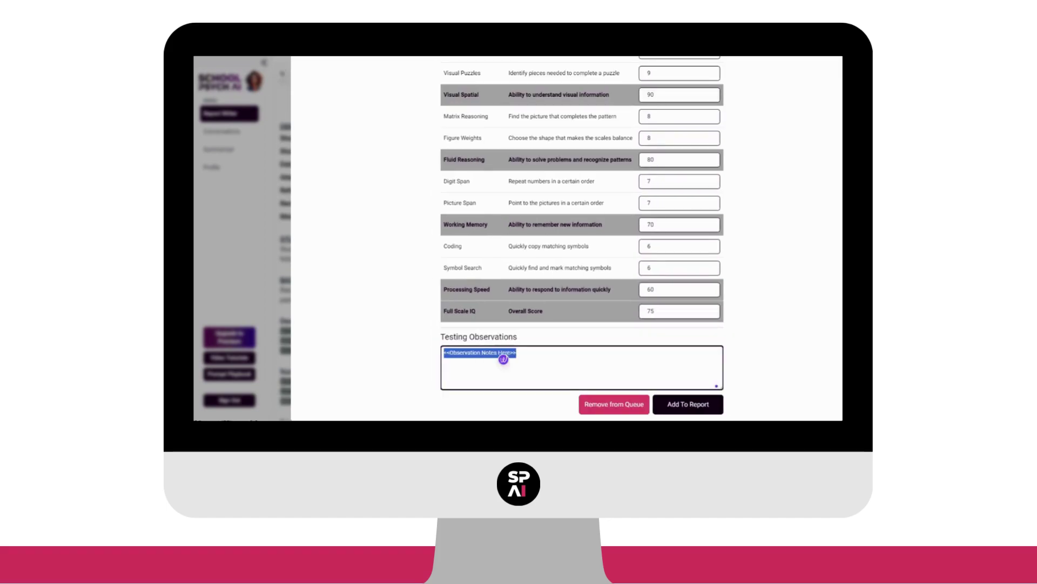
pyautogui.write('Testing observati')
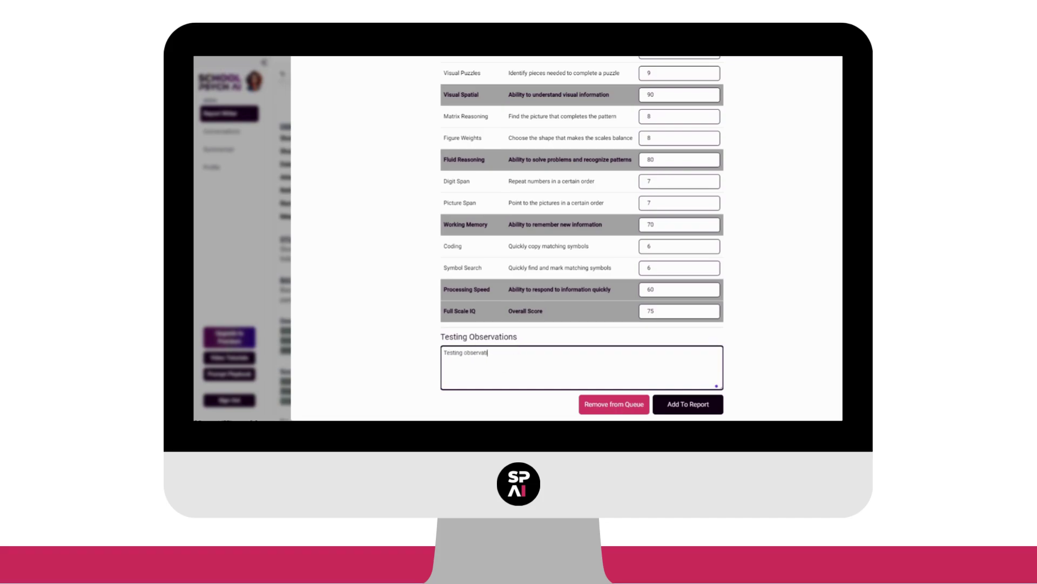
pyautogui.write('ons can go here! I can customize however I like.')
# - Add the WISC-V scores to the report and scroll down to the WISC-V section
pyautogui.click(688, 404)
pyautogui.scroll(-5, 599, 131)
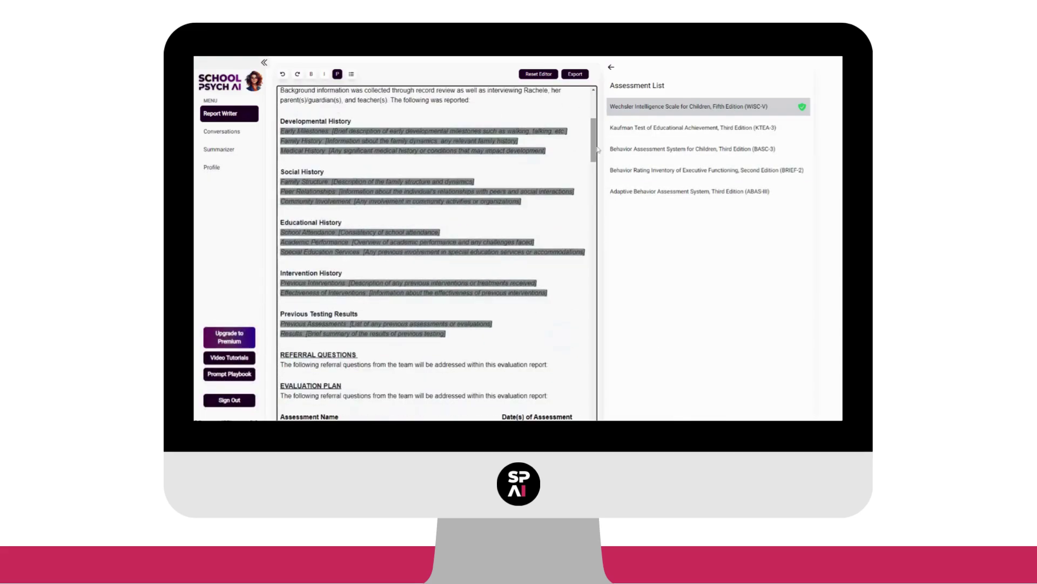
pyautogui.scroll(-15, 598, 130)
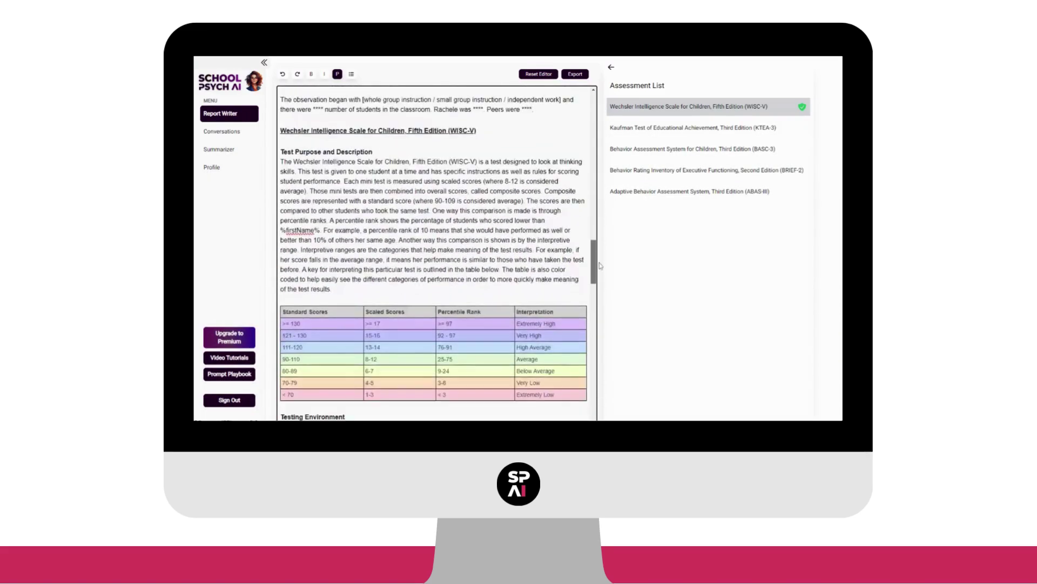
# - Switch to Demographic Information and apply its values to the report with Update Values
pyautogui.click(611, 67)
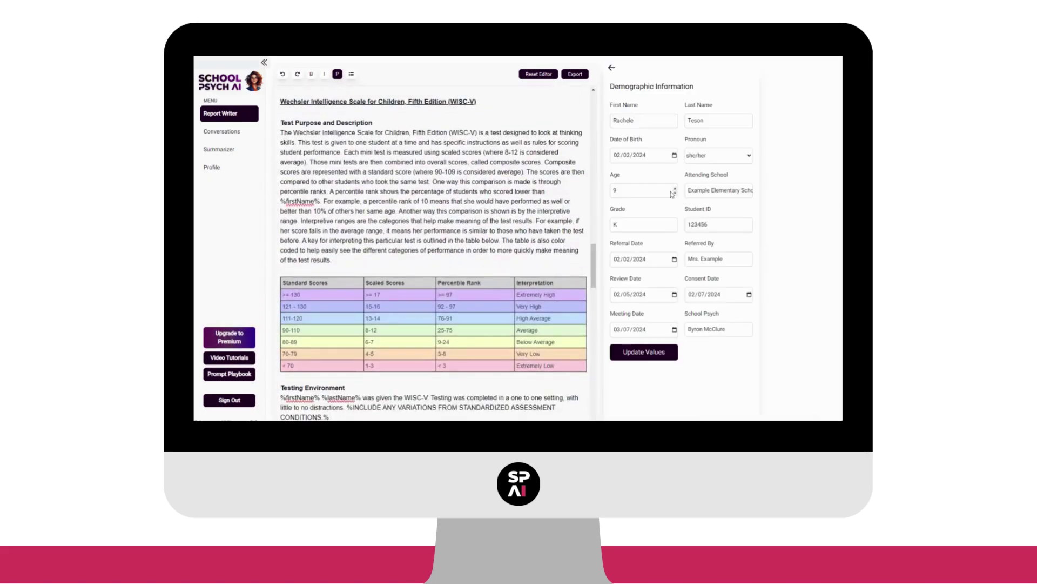
pyautogui.click(643, 352)
pyautogui.scroll(-5, 432, 243)
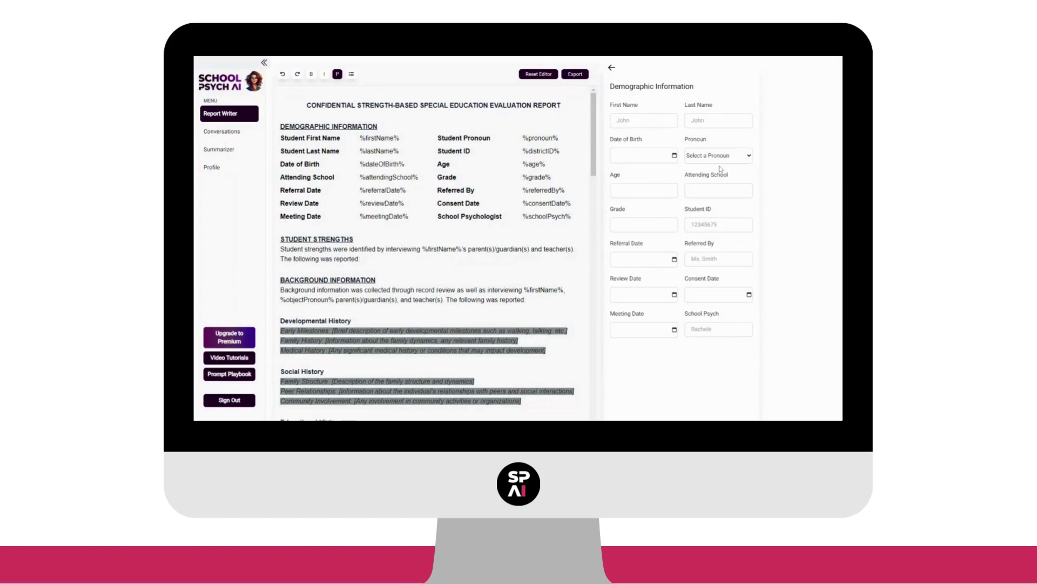
# - Enter the student's first and last name, date of birth, she/her pronouns and age 9
pyautogui.click(657, 126)
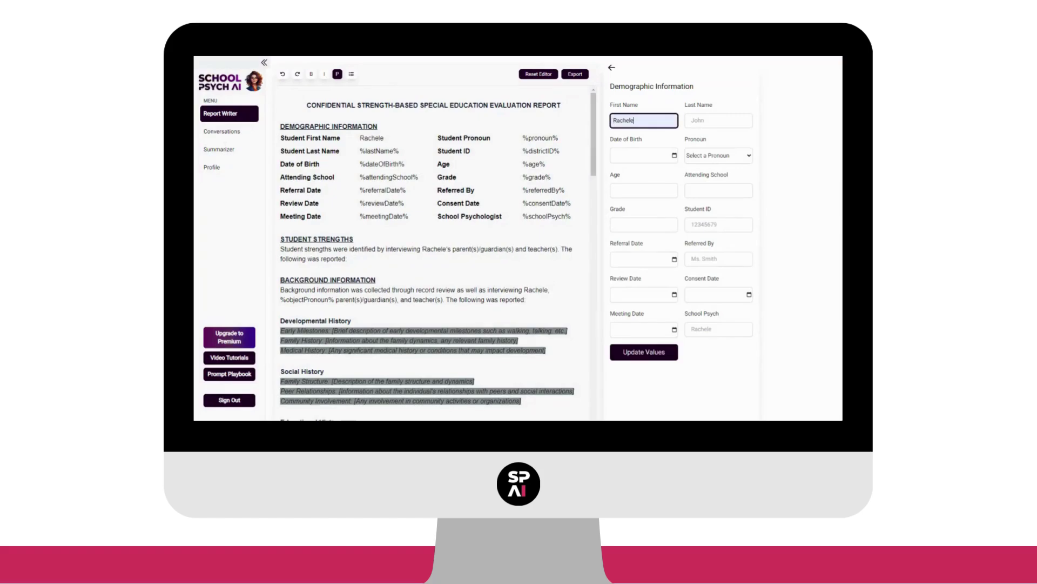
pyautogui.click(702, 128)
pyautogui.click(676, 162)
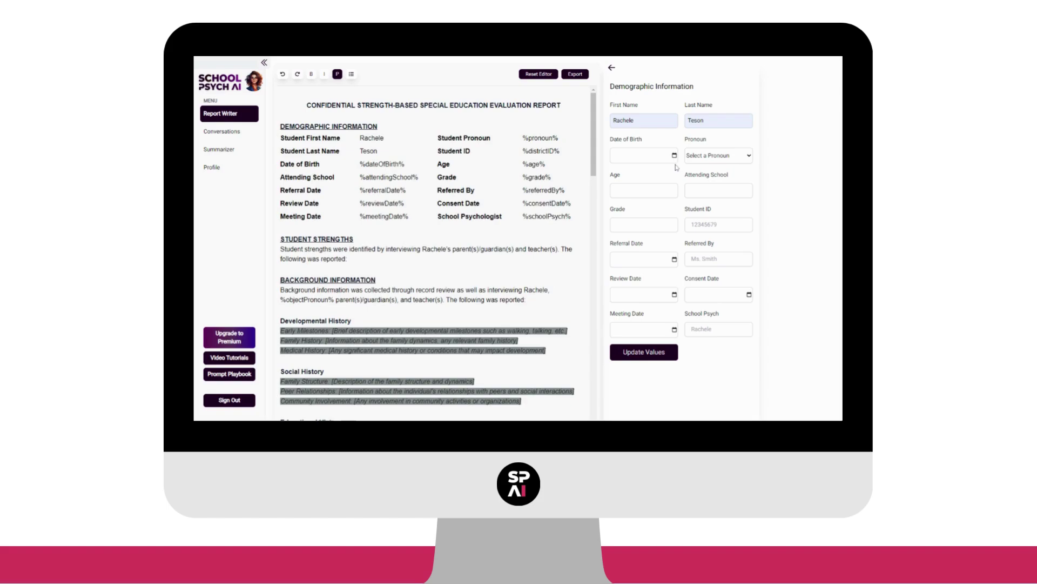
pyautogui.click(677, 167)
pyautogui.click(713, 159)
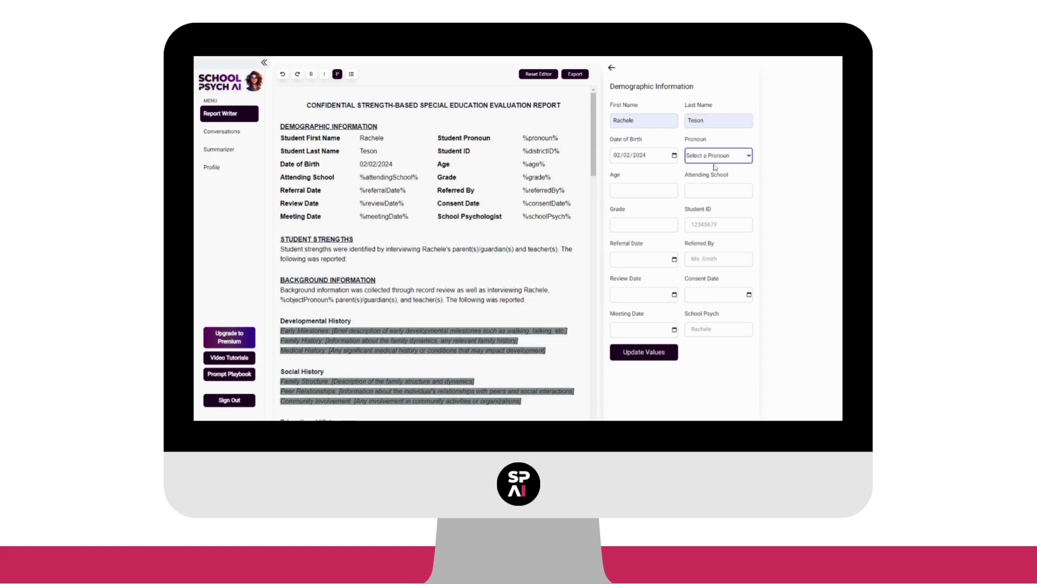
pyautogui.click(715, 168)
pyautogui.click(646, 190)
pyautogui.write('9')
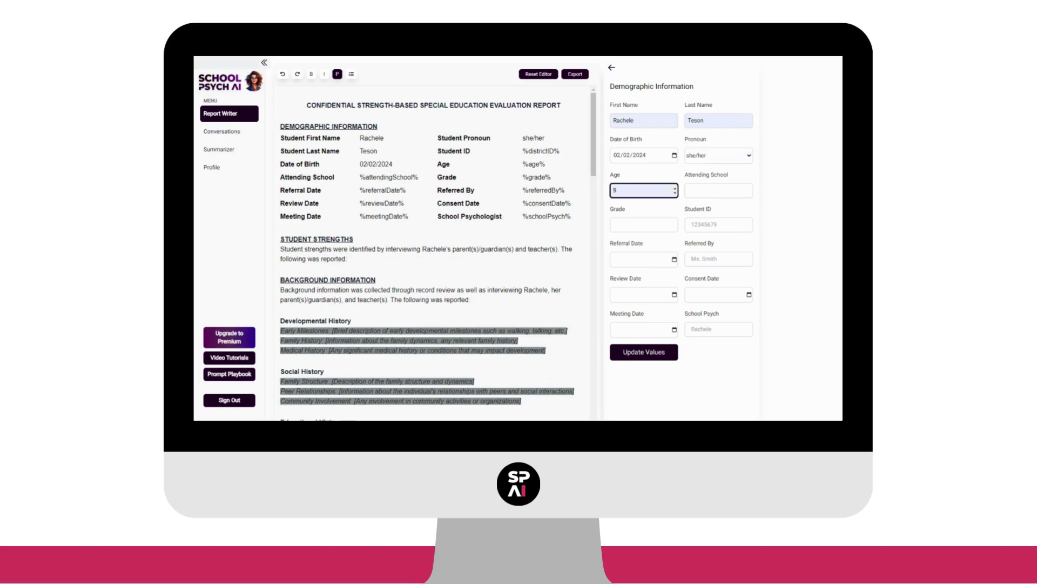
# - Fill in the school, grade K, student ID, referral date 02/02/2024, referrer and review date 02/02/2024
pyautogui.click(718, 191)
pyautogui.write('Example Elementary School')
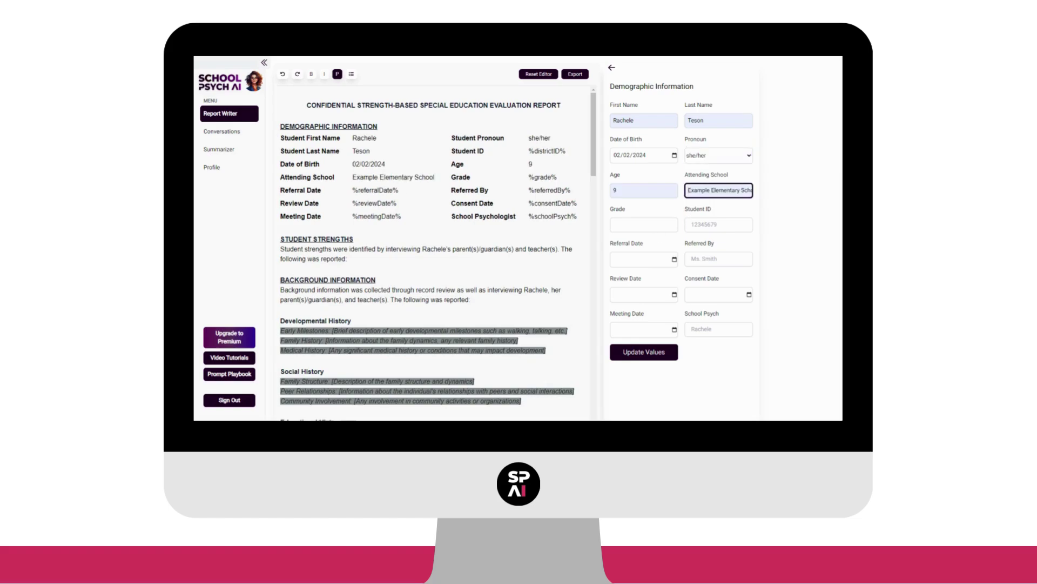
pyautogui.click(644, 225)
pyautogui.write('K')
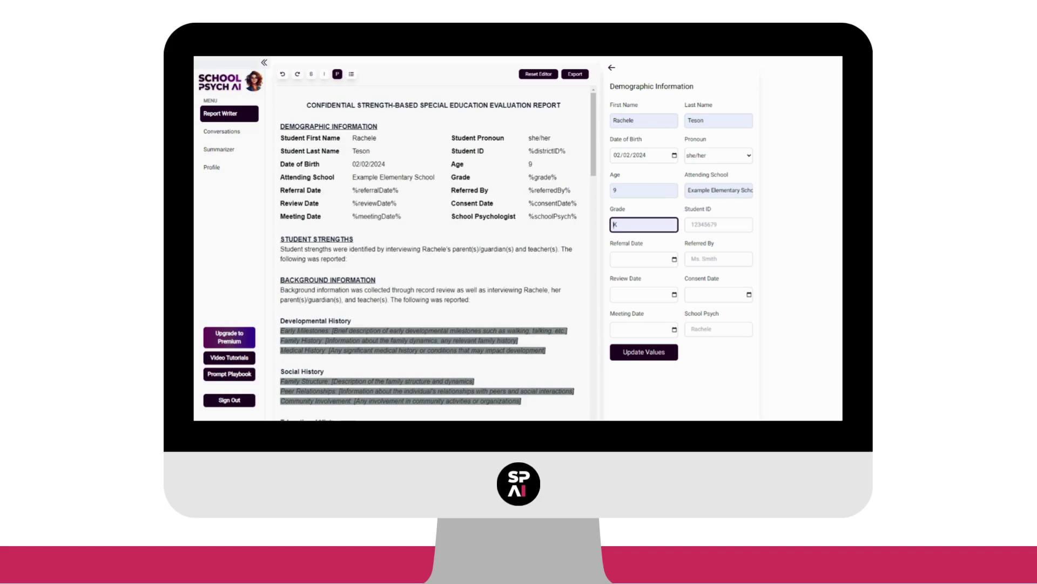
pyautogui.click(718, 225)
pyautogui.write('123456')
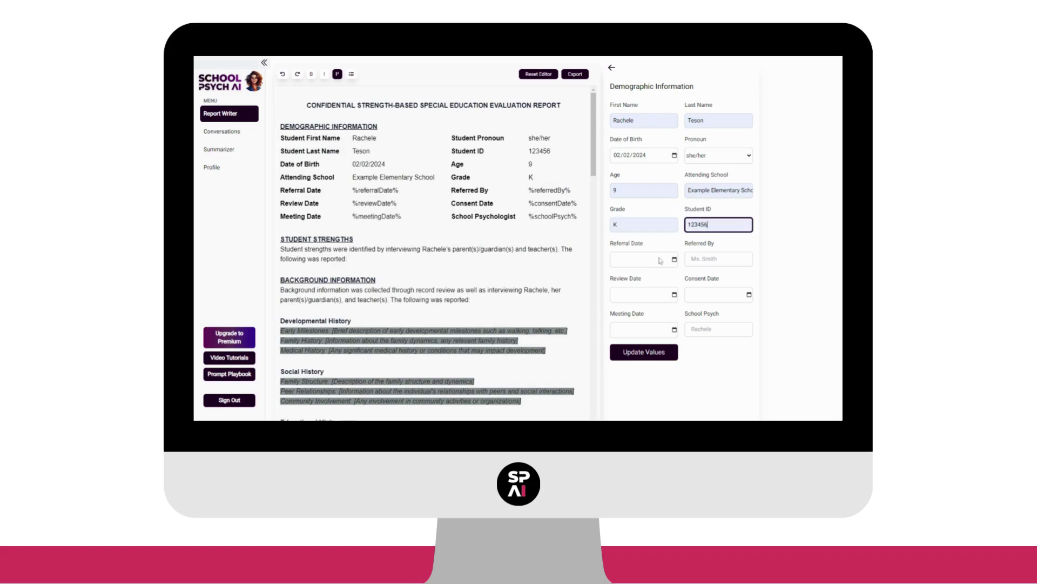
pyautogui.click(660, 261)
pyautogui.write('02/02/2024')
pyautogui.click(713, 260)
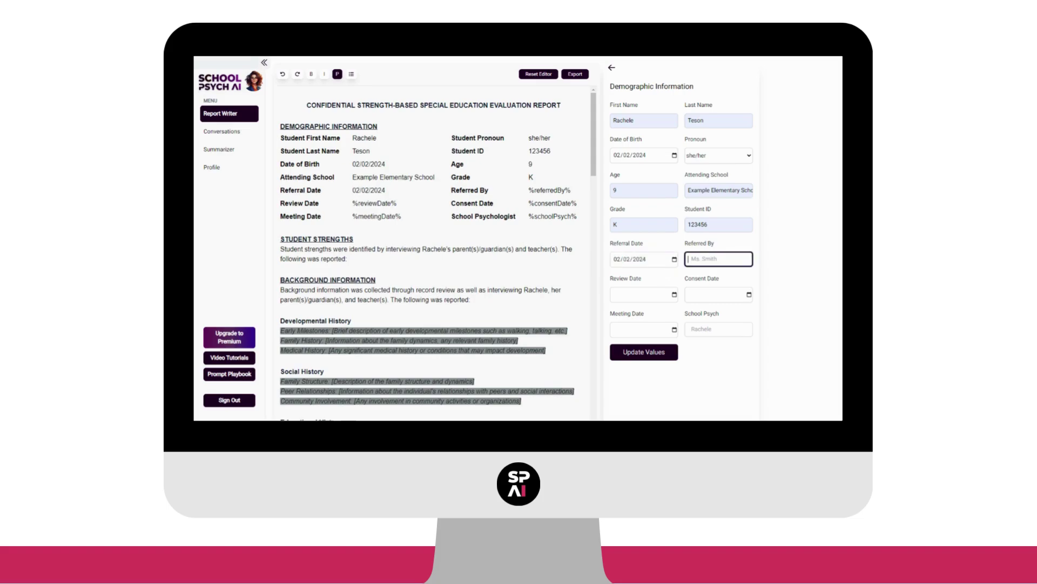
pyautogui.write('Mrs. Example')
pyautogui.click(648, 296)
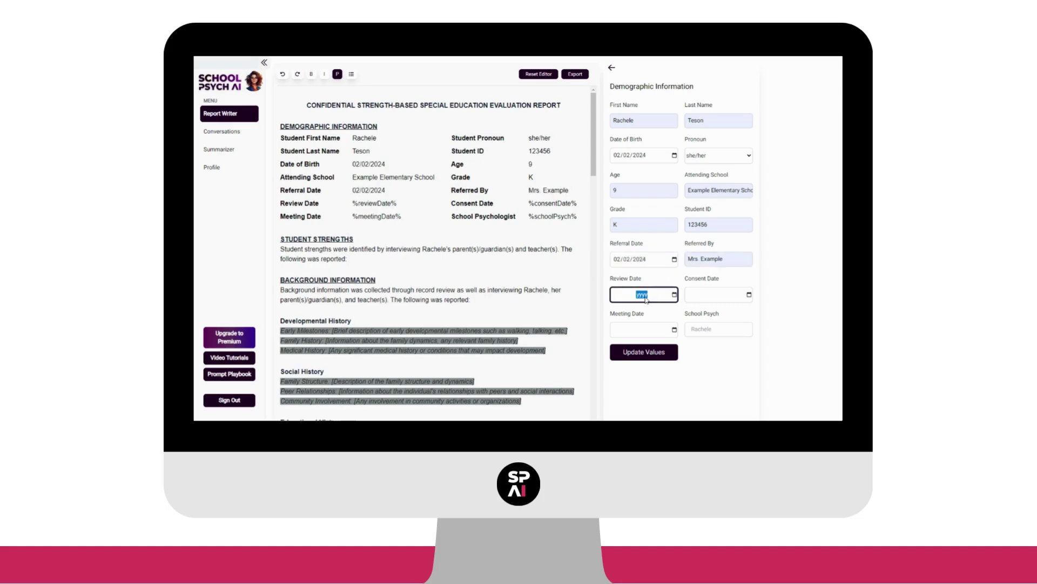
pyautogui.write('02/02/2024')
pyautogui.click(717, 296)
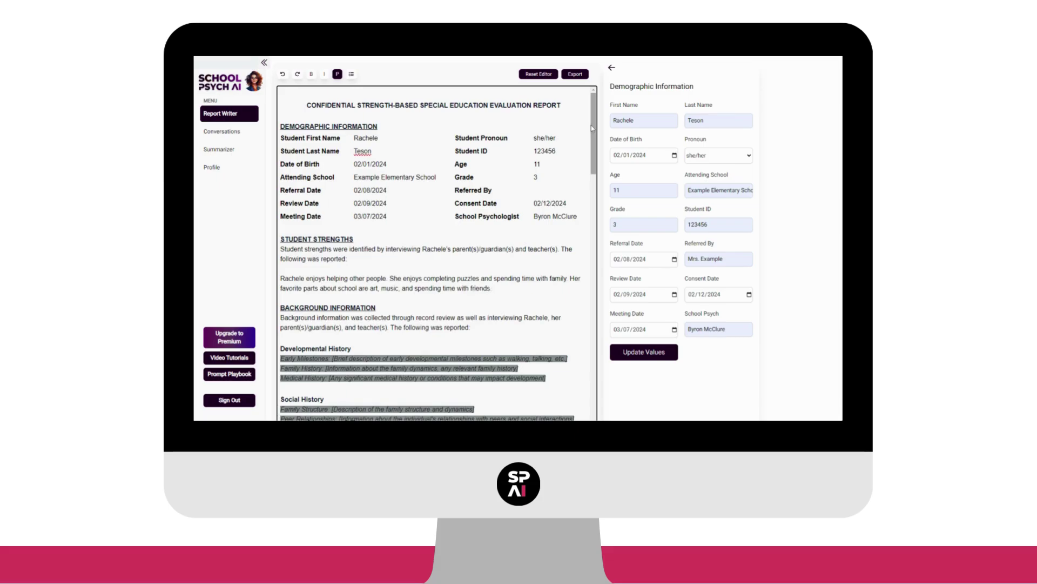
# - Under Summary of Strengths, type 'Throughout the evaluation process,' followed by the student's name, eager to participate, giving her best effort
pyautogui.moveTo(593, 126); pyautogui.dragTo(607, 387)
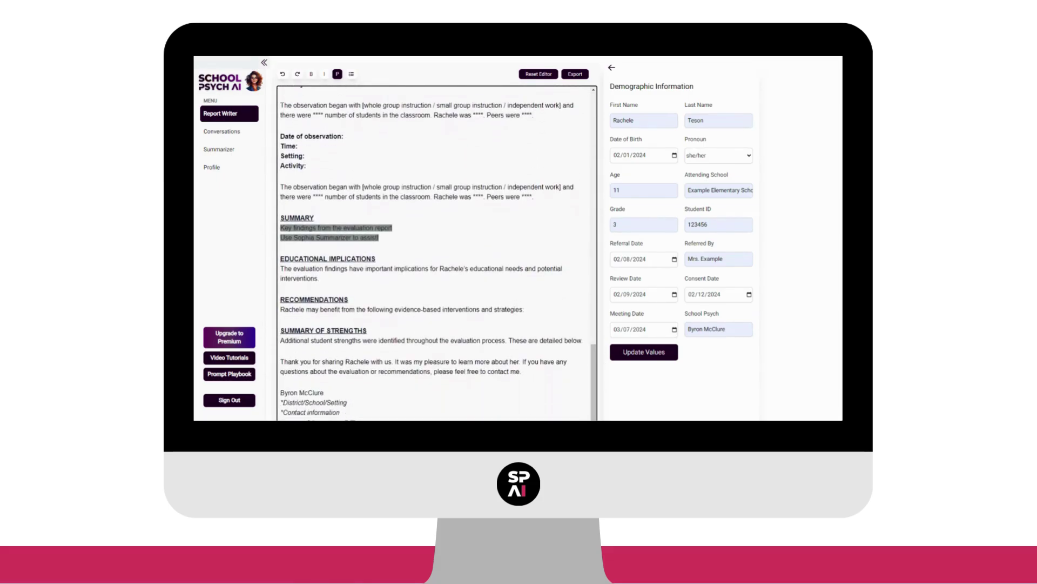
pyautogui.write('Throughout the')
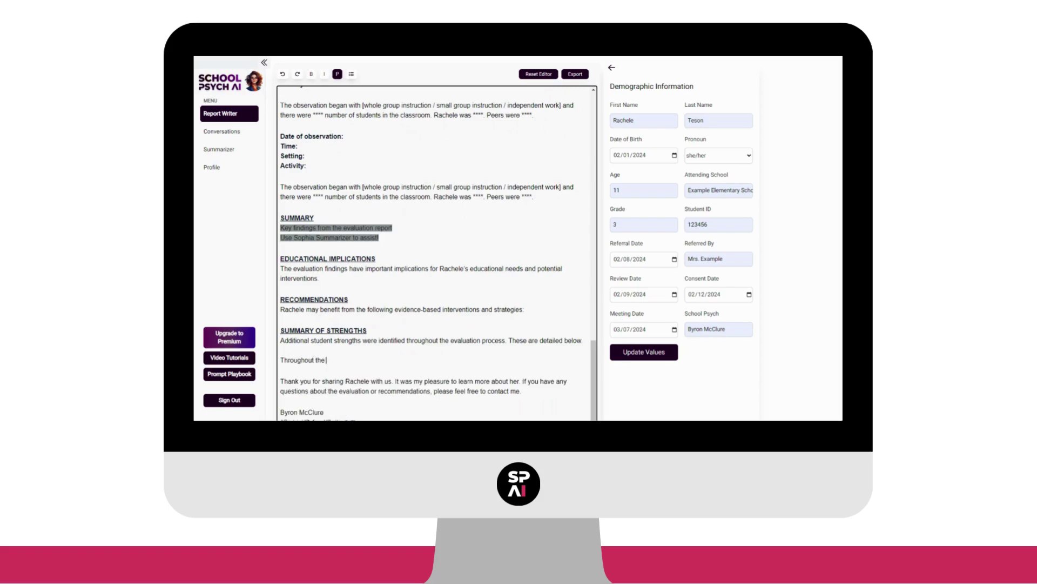
pyautogui.write(' evaluation process, Rachele was eager to particip')
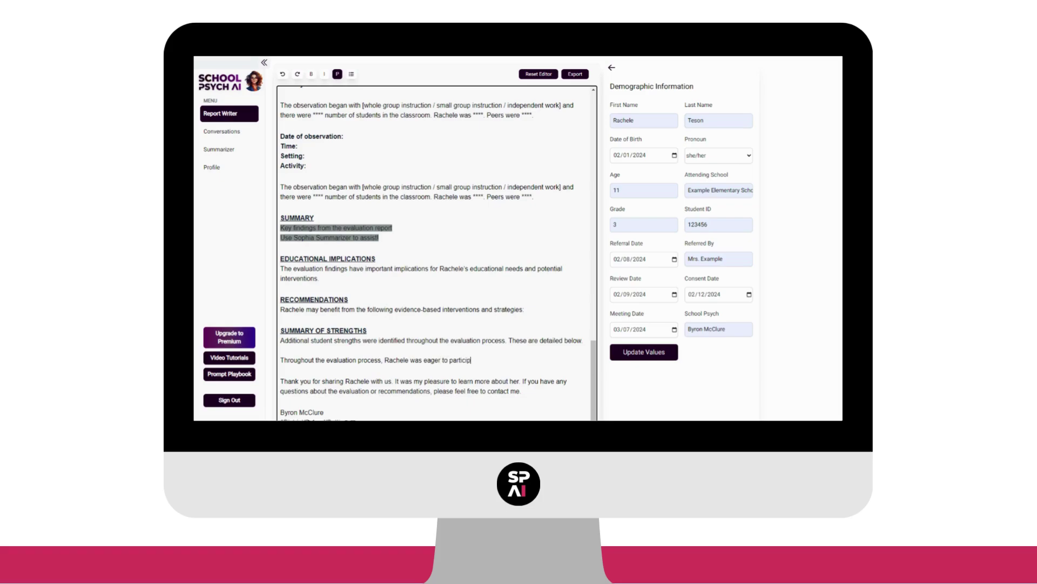
pyautogui.write('ate and gave her best effort. She shared with')
pyautogui.write(' the school psycholog')
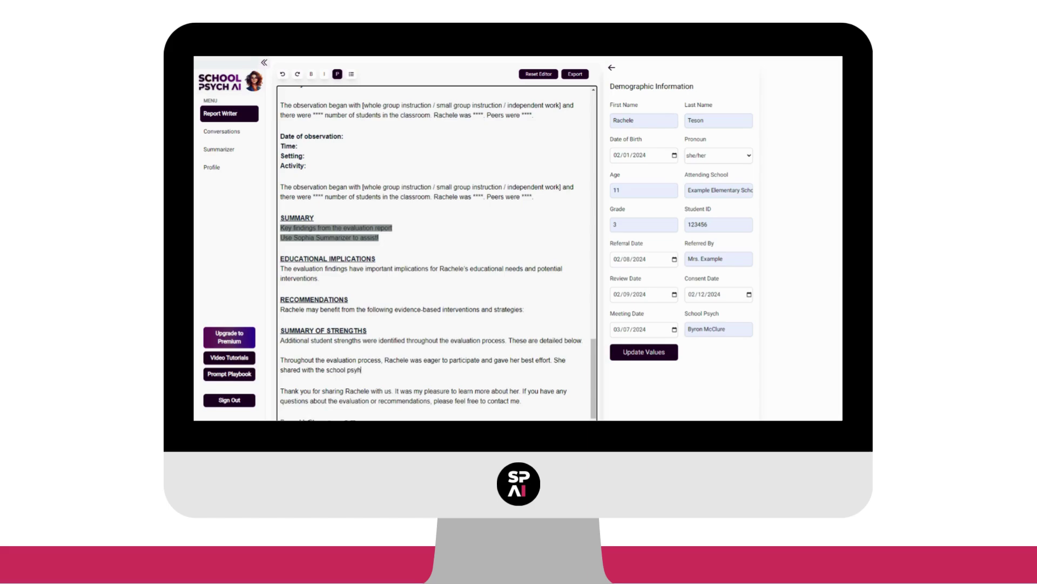
pyautogui.write('ist that s')
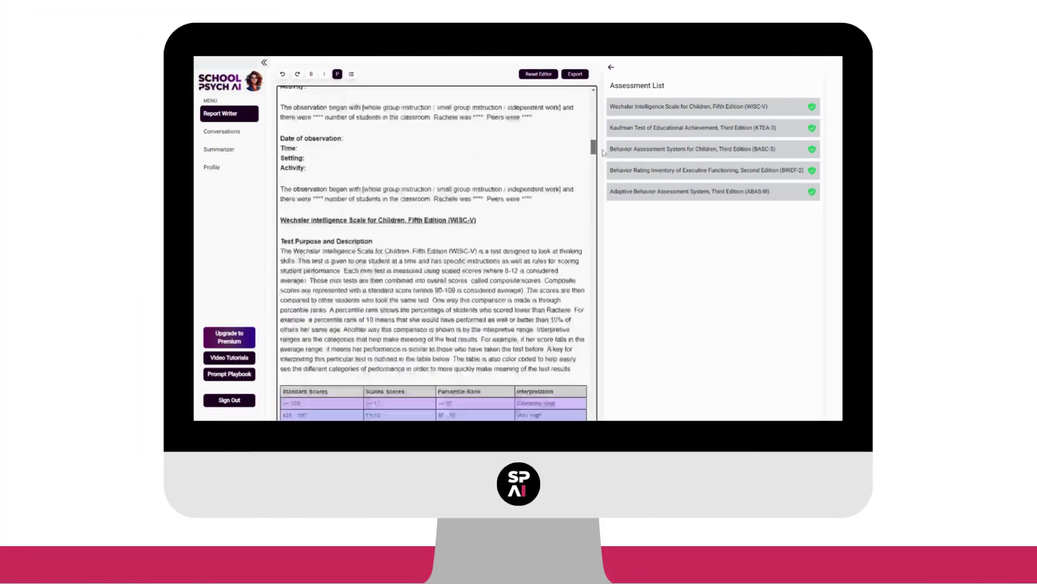
pyautogui.moveTo(603, 152); pyautogui.dragTo(605, 161)
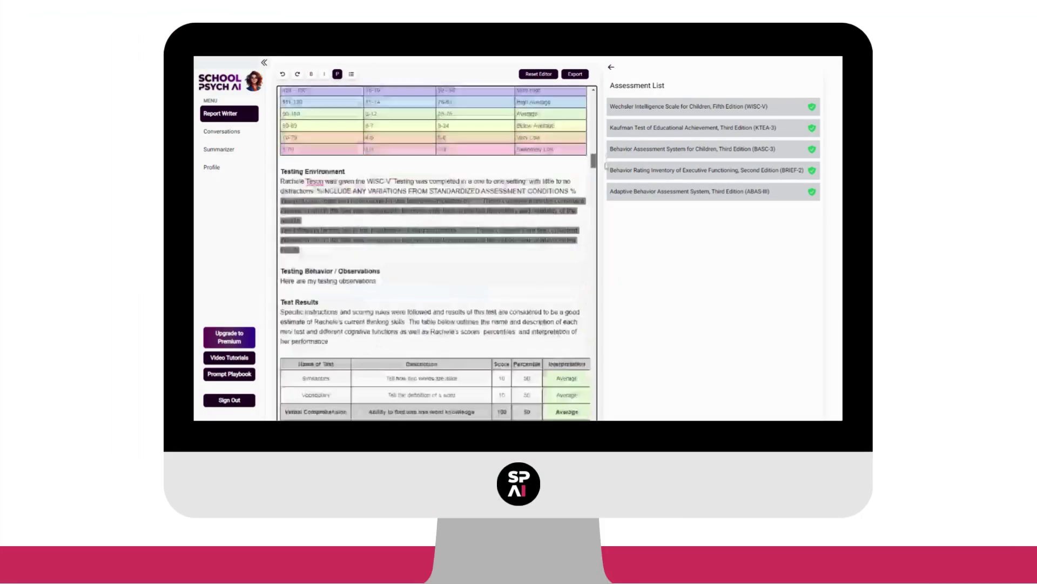
pyautogui.moveTo(608, 189); pyautogui.dragTo(607, 194)
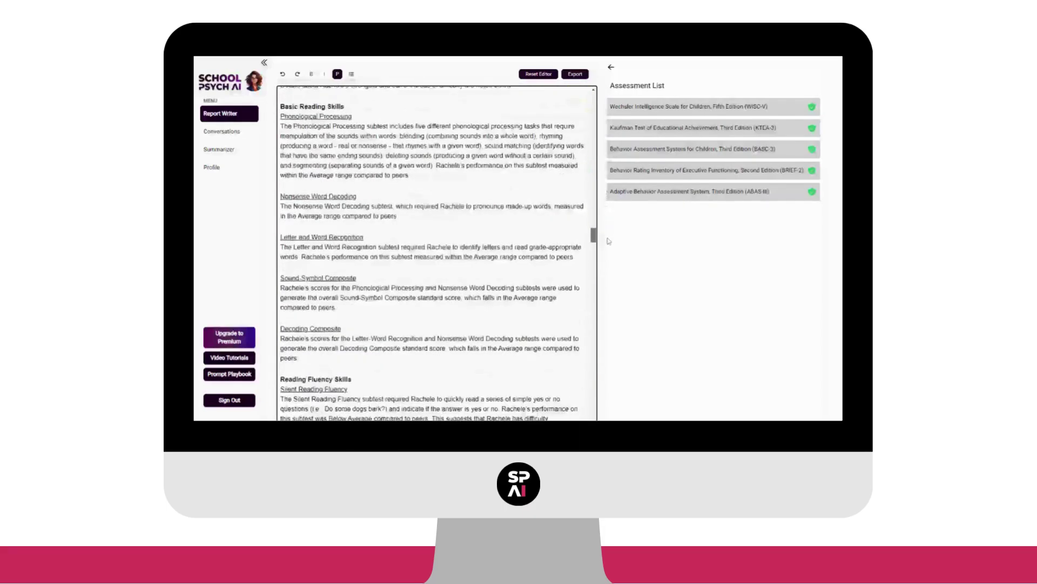
pyautogui.moveTo(609, 246); pyautogui.dragTo(611, 273)
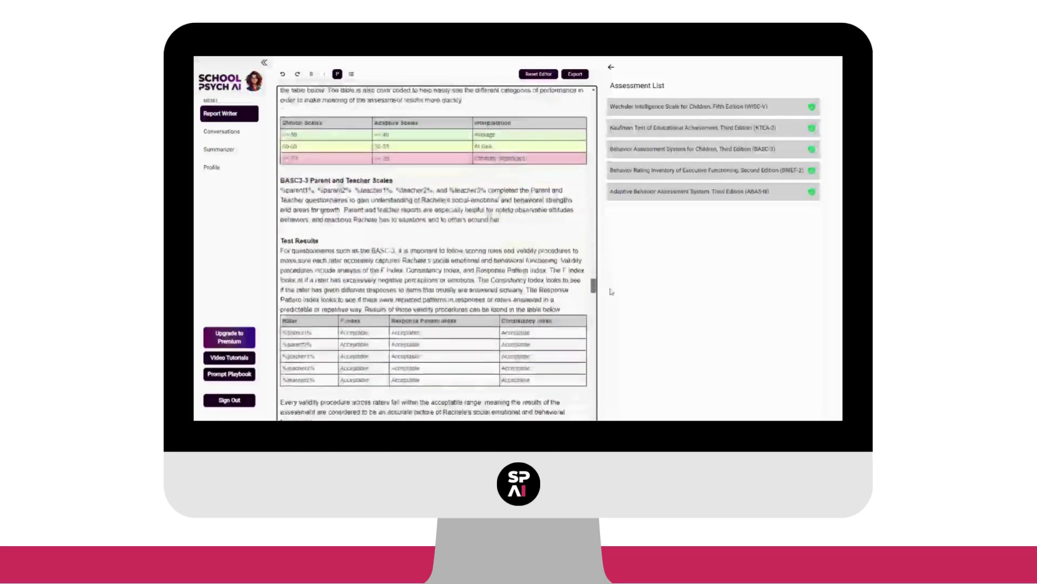
pyautogui.moveTo(611, 298); pyautogui.dragTo(611, 302)
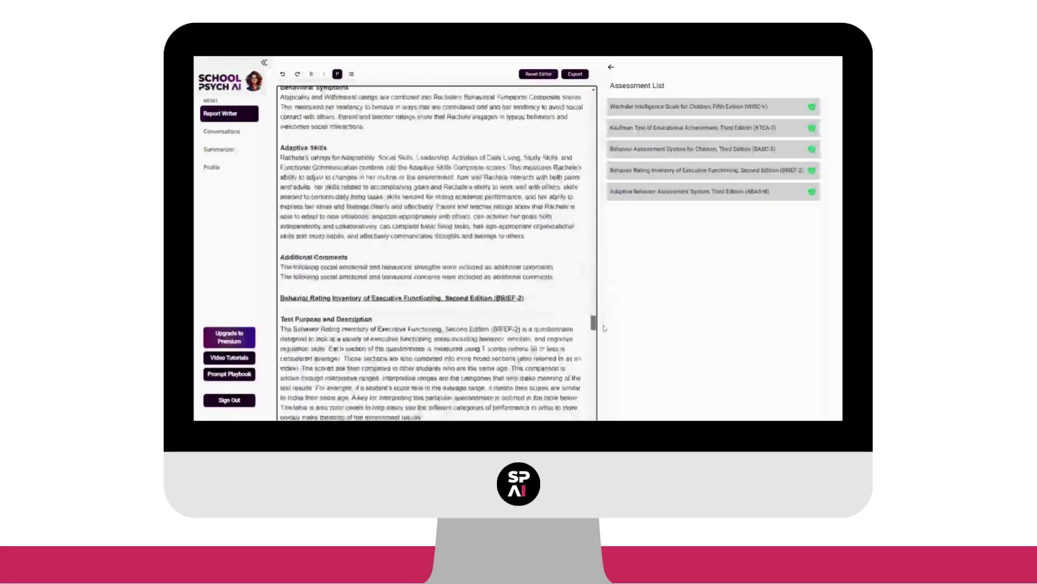
pyautogui.moveTo(603, 341); pyautogui.dragTo(603, 346)
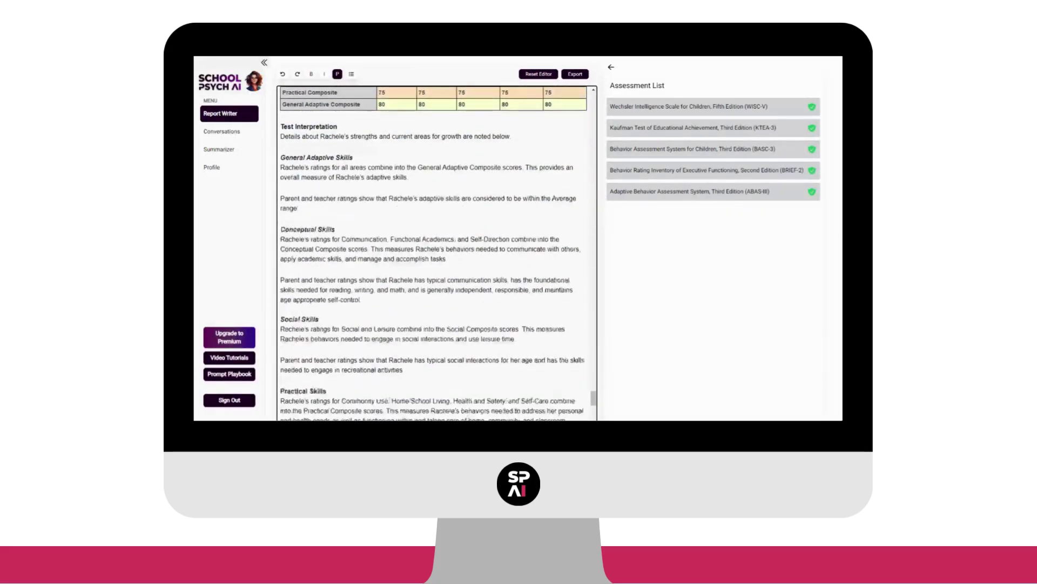
pyautogui.scroll(-2, 437, 252)
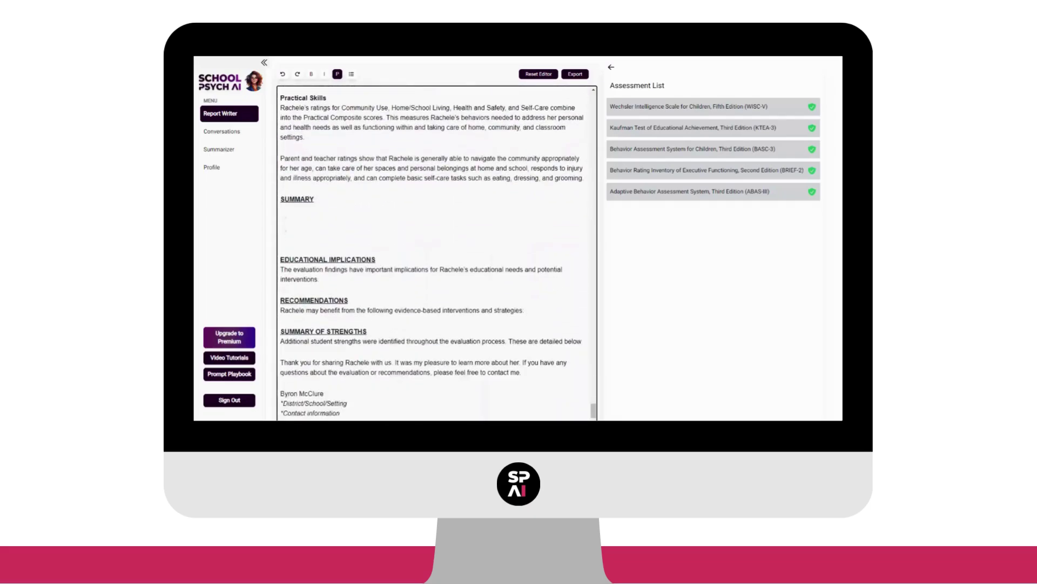
pyautogui.scroll(-1, 437, 251)
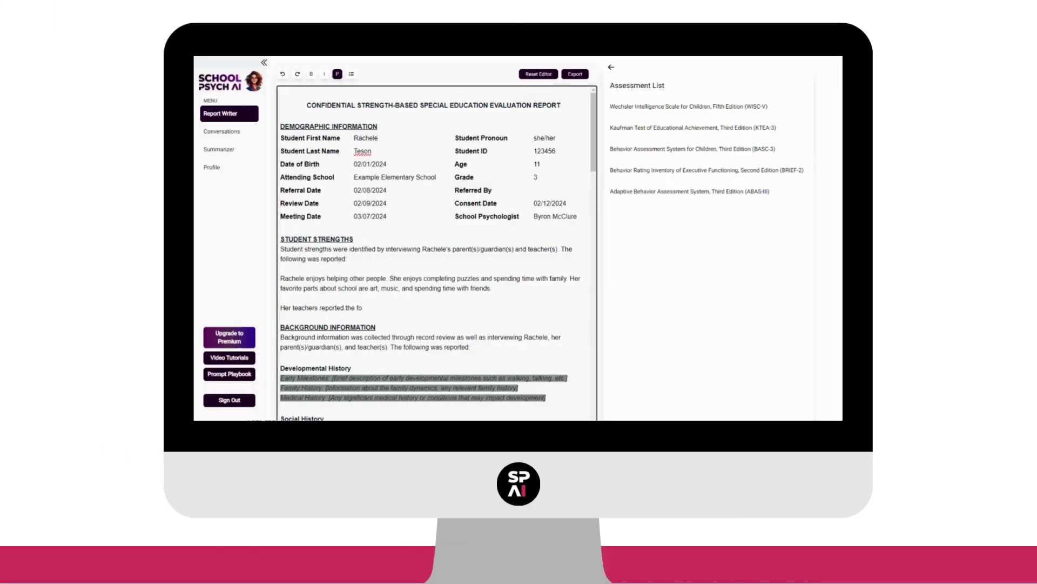
# - Finish the teacher strengths lead-in and bullet Friendly, Kind, Hard working, Can compromise, Has a growth mindset, Is a great triend
pyautogui.write('llowing strengths')
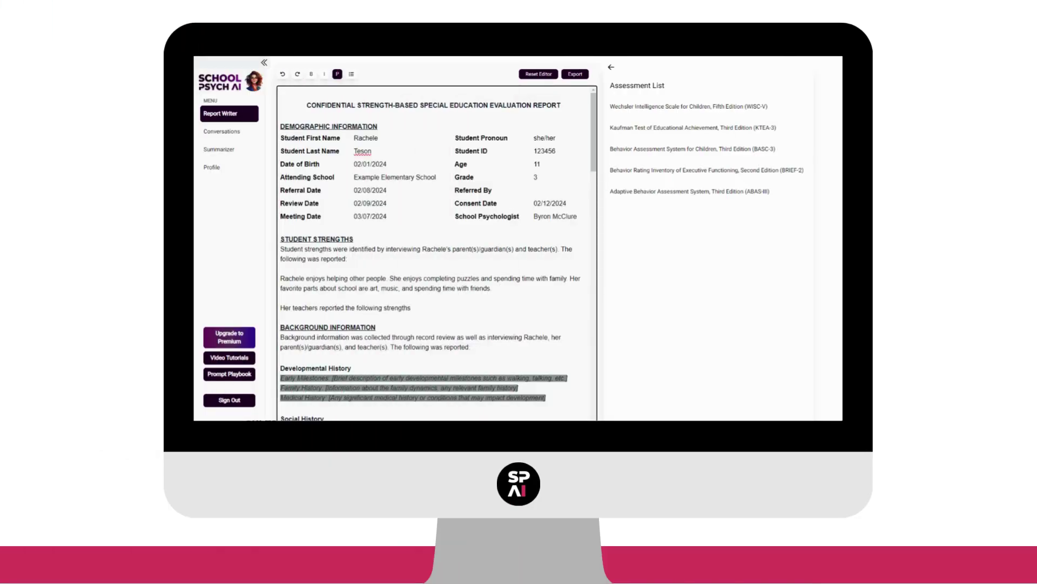
pyautogui.write(':')
pyautogui.press('Return')
pyautogui.press('Return')
pyautogui.hotkey('ctrl', 'shift', '8')
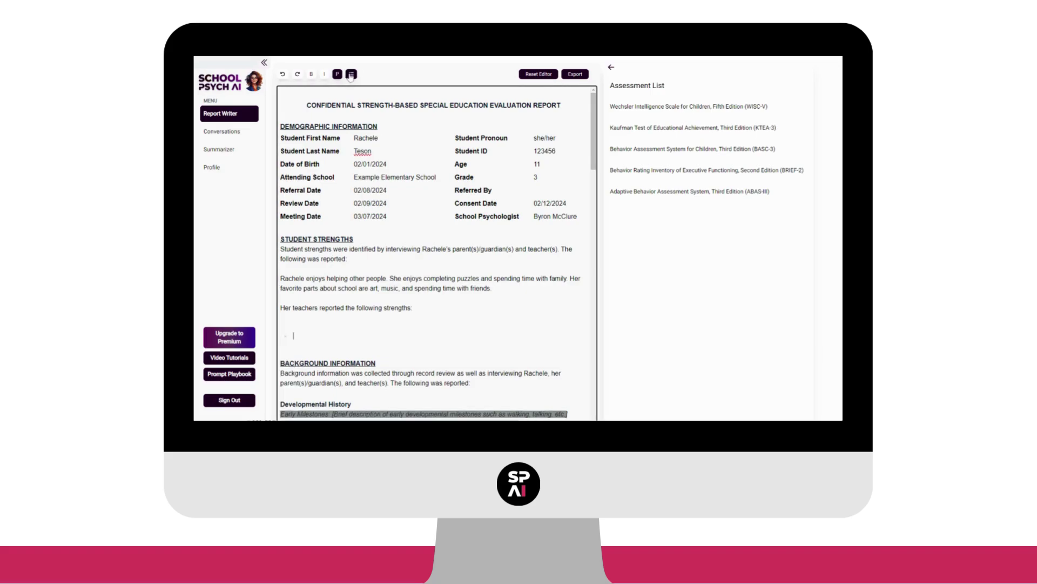
pyautogui.write('Friendly')
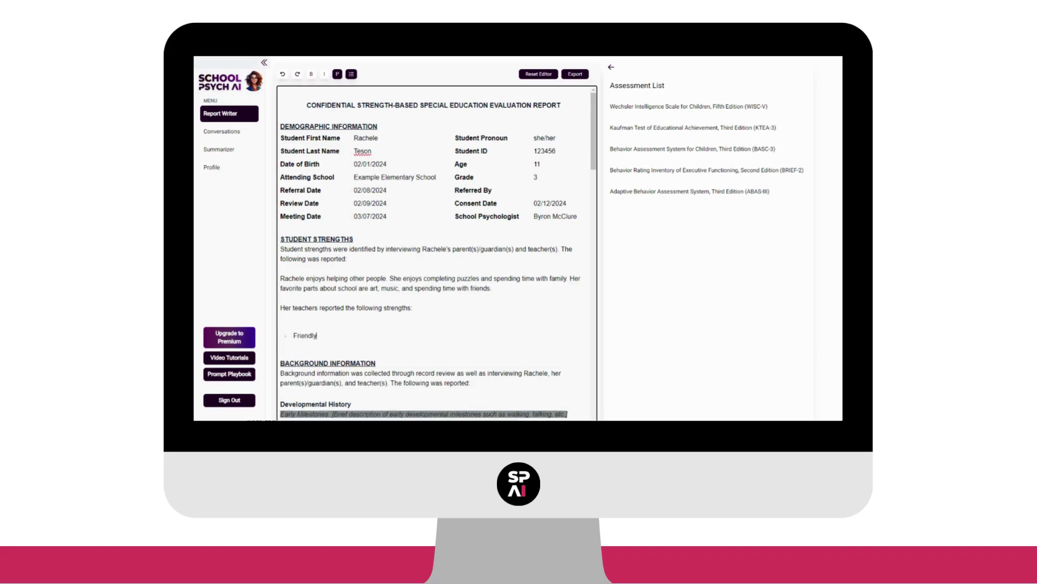
pyautogui.press('Return')
pyautogui.write('Kind')
pyautogui.press('Return')
pyautogui.write('Hard working')
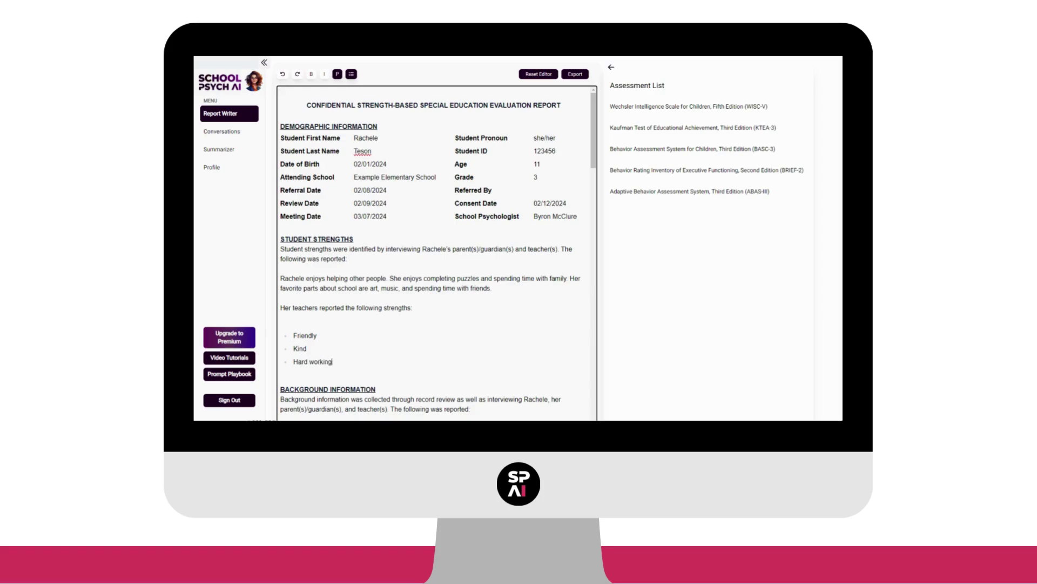
pyautogui.press('Return')
pyautogui.write('Can')
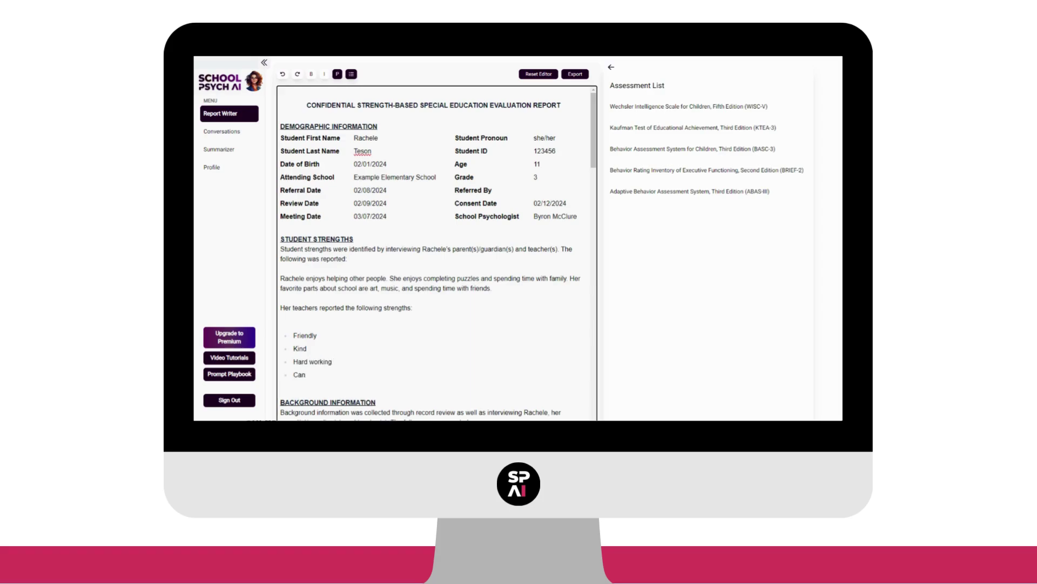
pyautogui.write(' compromise')
pyautogui.press('Return')
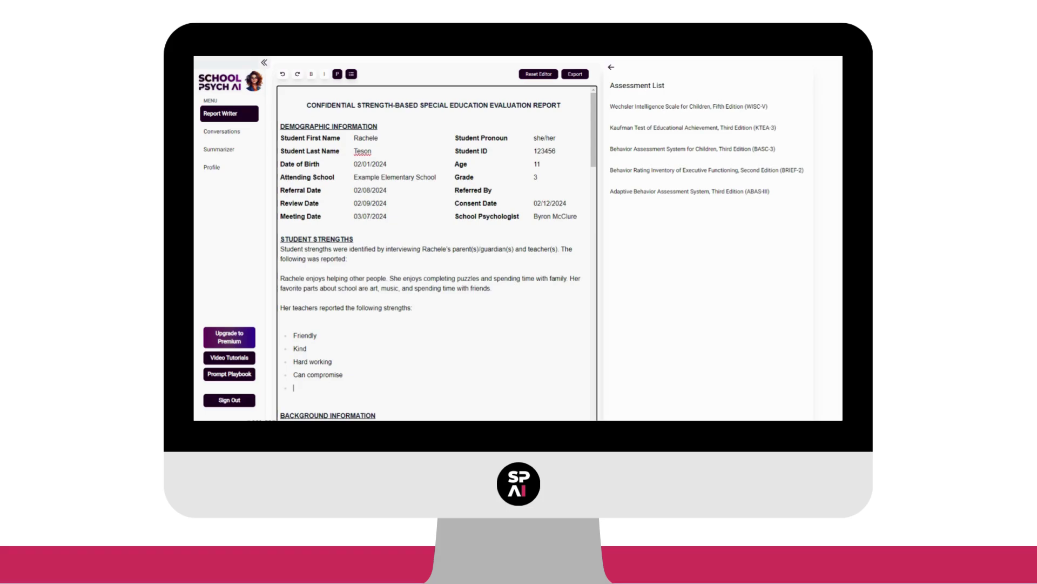
pyautogui.write('Has a growth mindset')
pyautogui.press('Return')
pyautogui.write('Is')
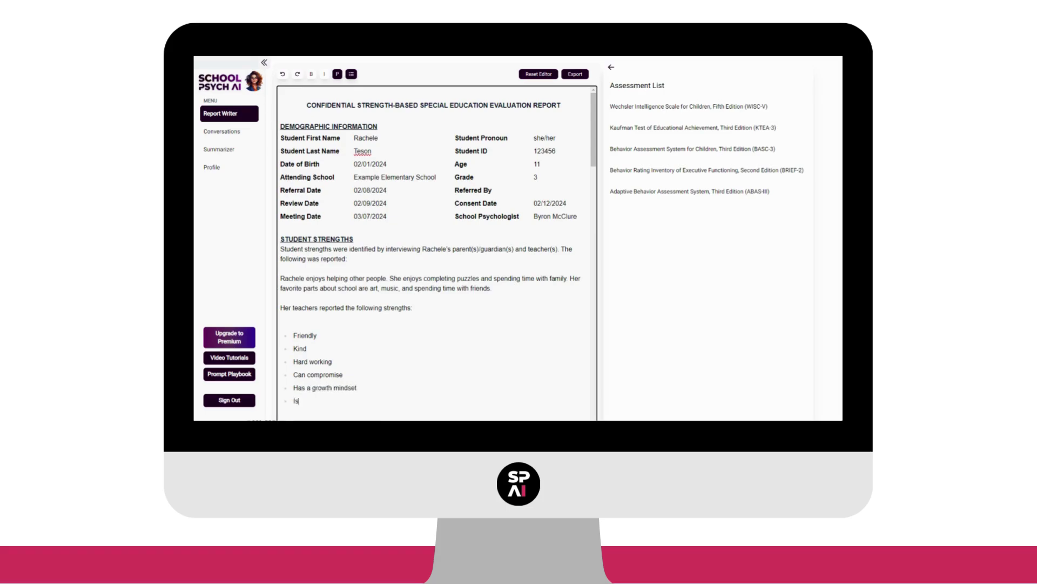
pyautogui.write(' a great triend')
# - Remove the blank line, bold the strengths lead-in line, and italicize the six strength bullets
pyautogui.click(324, 321)
pyautogui.press('BackSpace')
pyautogui.hotkey('shift', 'Home')
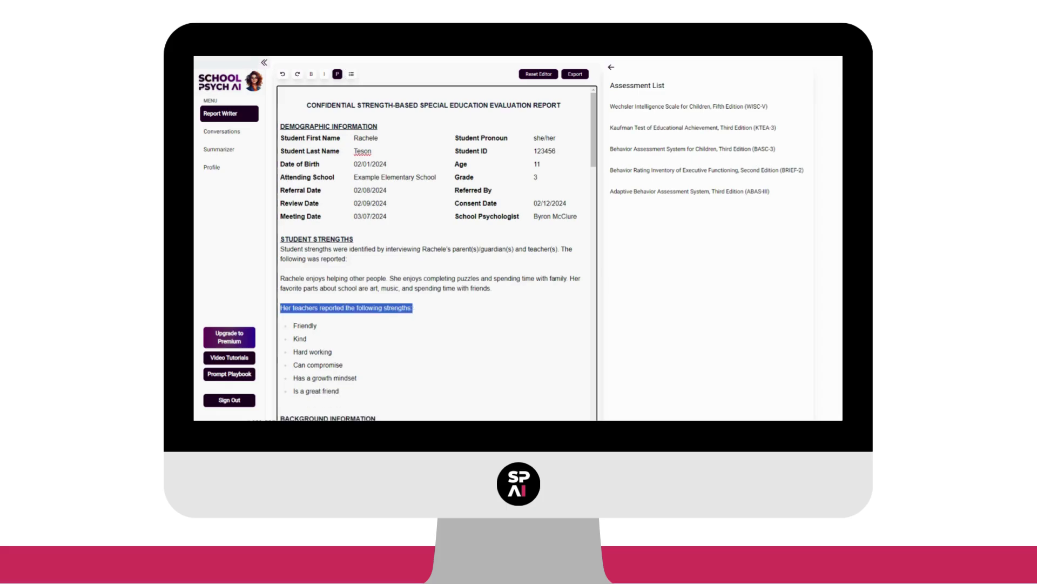
pyautogui.hotkey('ctrl', 'b')
pyautogui.click(318, 326)
pyautogui.moveTo(340, 391); pyautogui.dragTo(293, 325)
pyautogui.hotkey('ctrl', 'i')
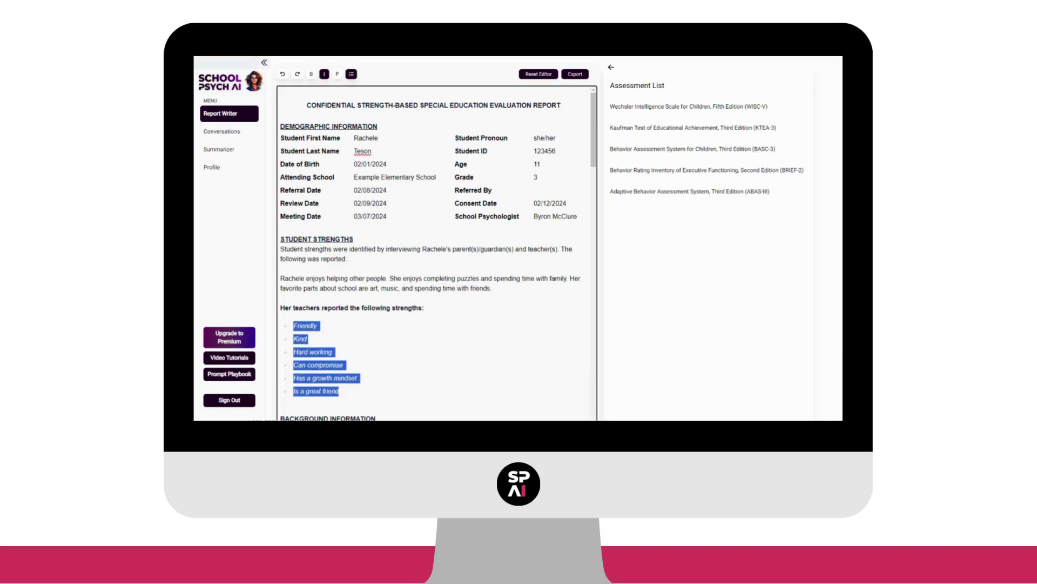
pyautogui.press('Right')
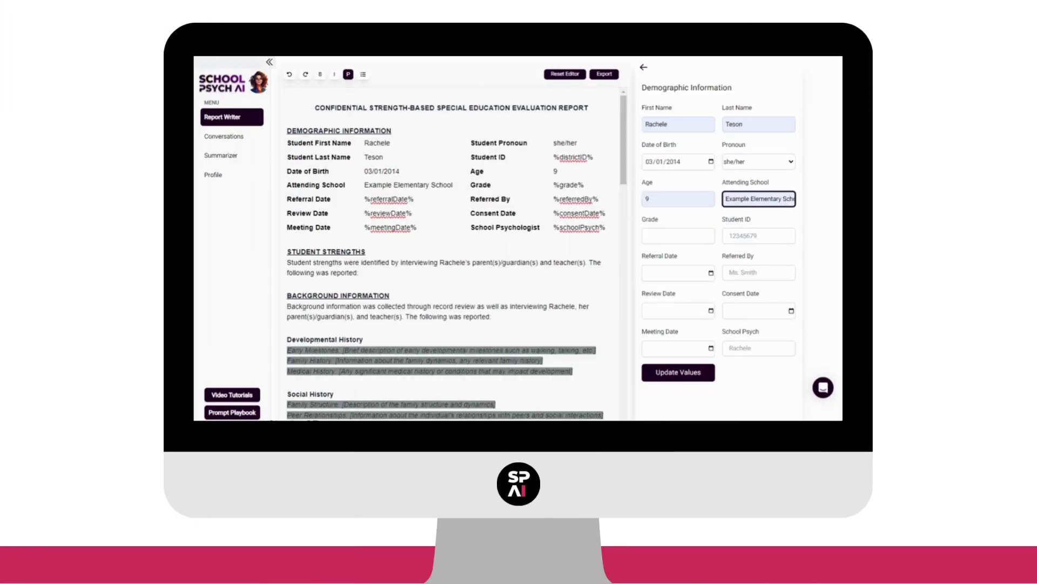
# - Set Grade to 3, enter the student ID, pick referral date 01/03/2024, and type the referrer's name
pyautogui.click(678, 235)
pyautogui.write('3')
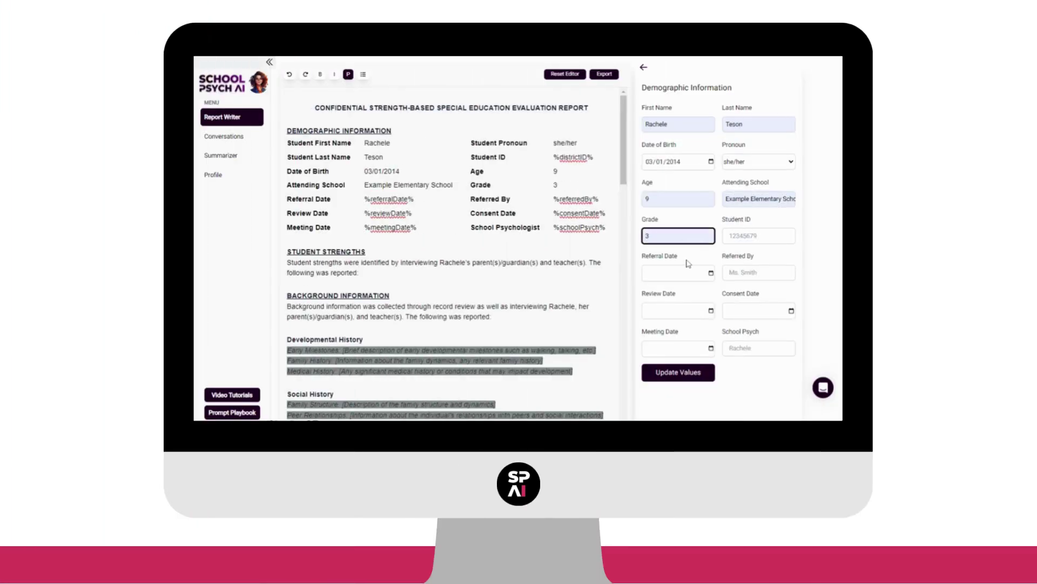
pyautogui.click(737, 242)
pyautogui.write('123456')
pyautogui.click(676, 238)
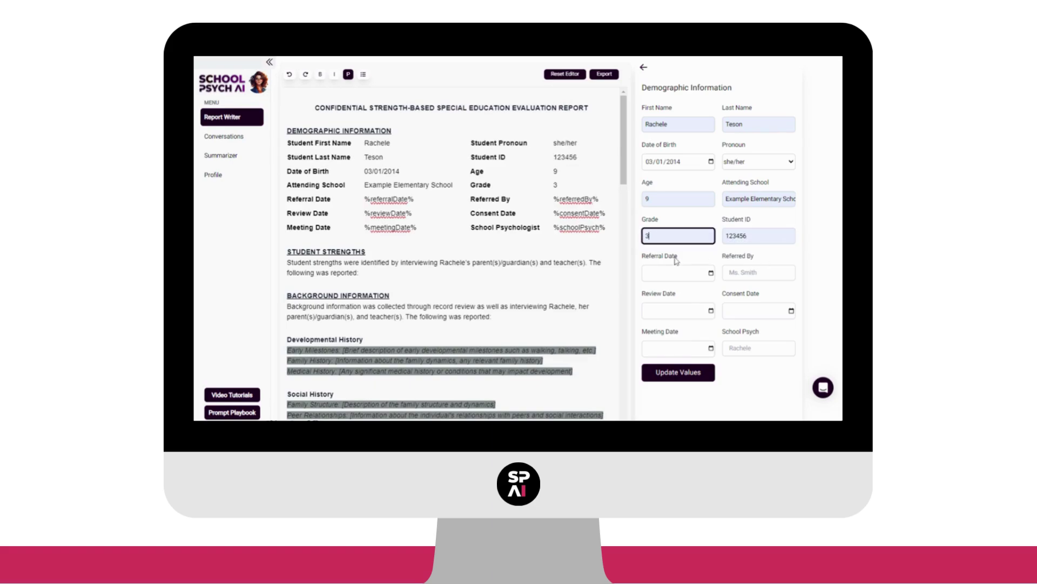
pyautogui.click(715, 273)
pyautogui.click(718, 286)
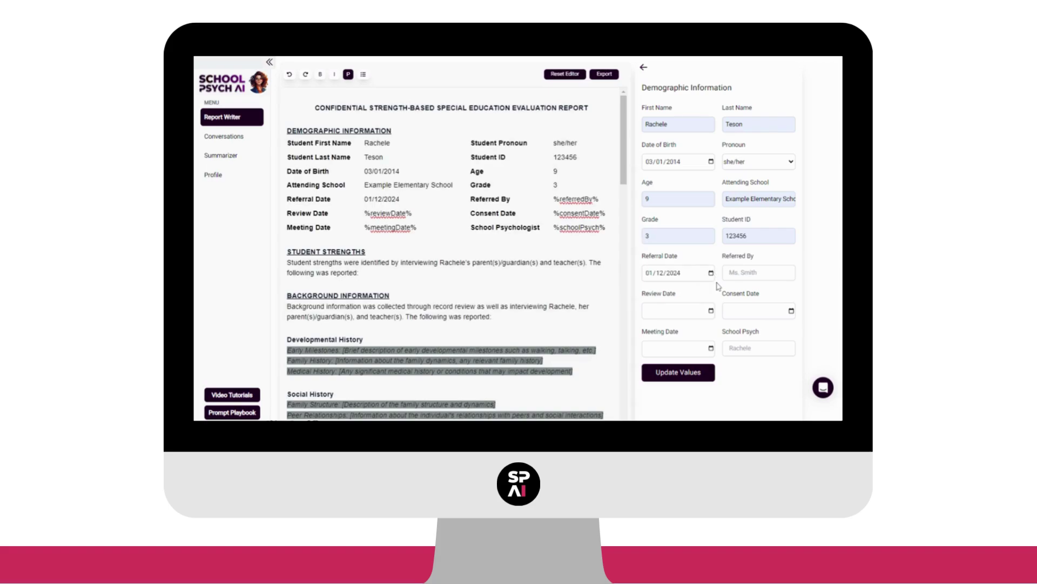
pyautogui.click(758, 273)
pyautogui.write('Ms. Smith')
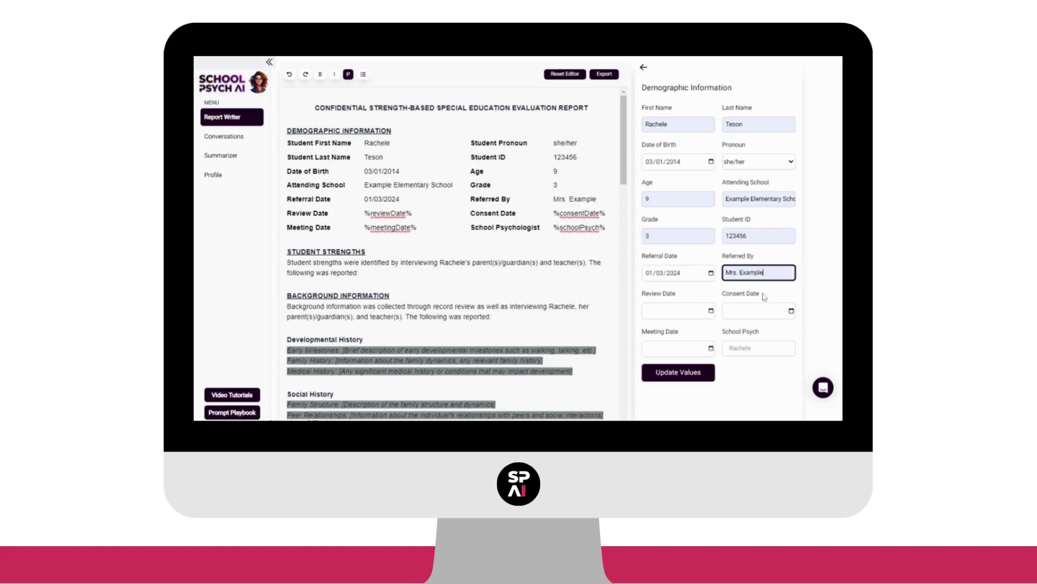